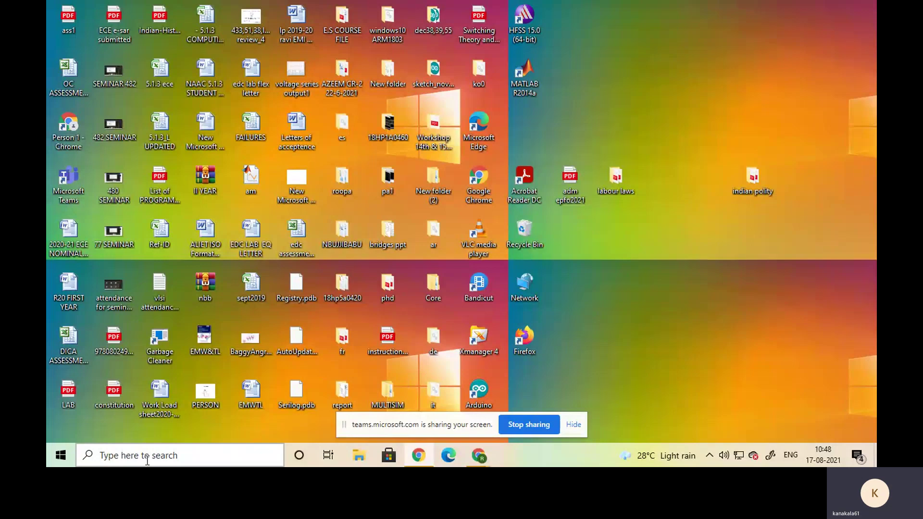
# Search Windows for 'xstart' and launch the Xstart app.
pyautogui.click(148, 460)
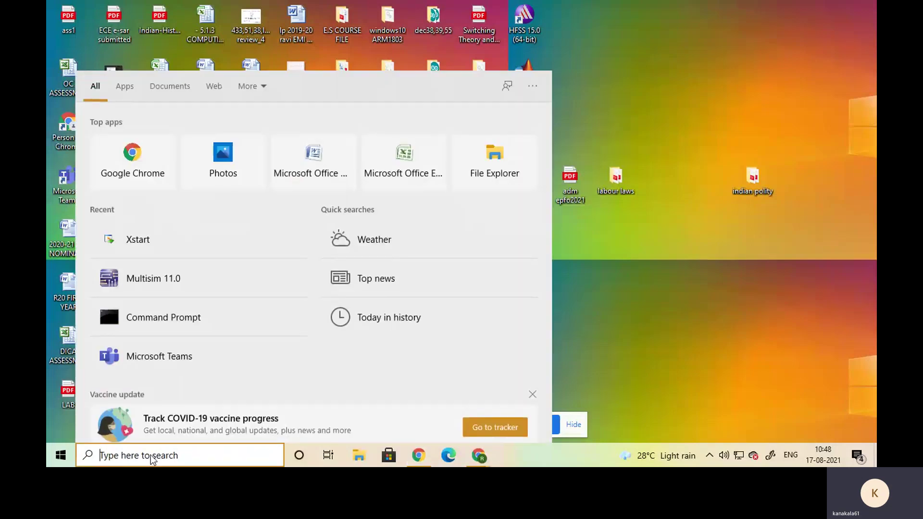
pyautogui.write('xst')
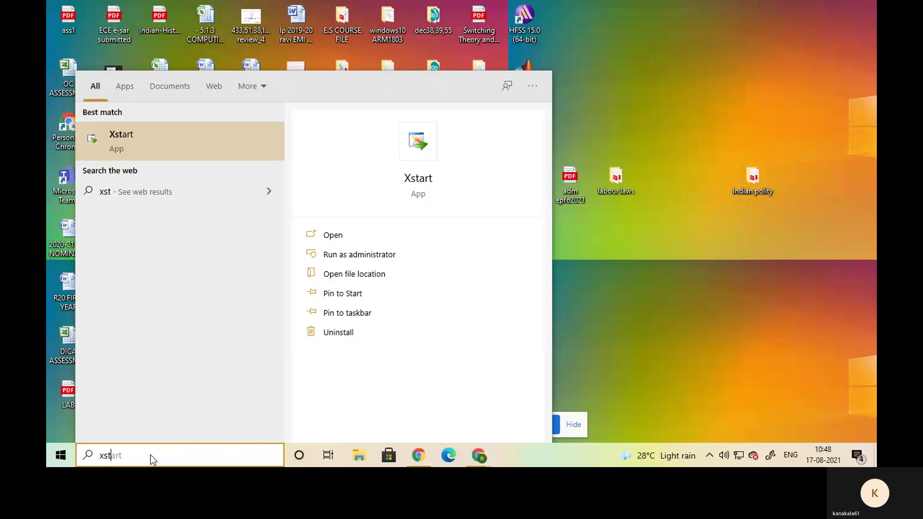
pyautogui.write('art')
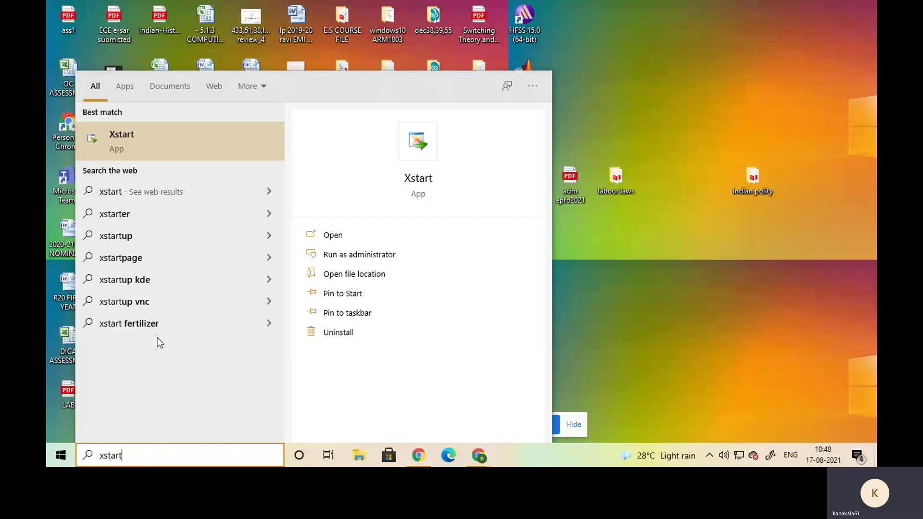
pyautogui.click(132, 140)
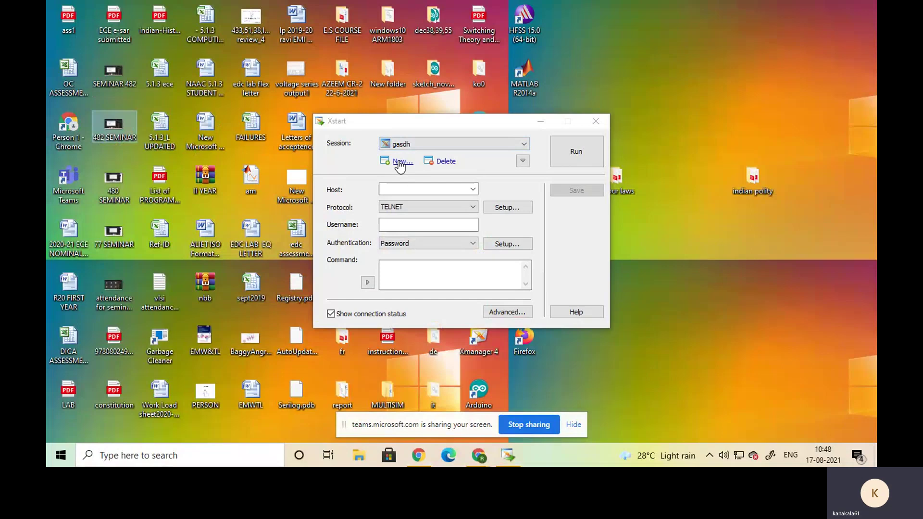
# Add a new Xstart session 'sgafnf' and choose 172.16.5.51 as its host.
pyautogui.click(399, 162)
pyautogui.moveTo(440, 222); pyautogui.dragTo(385, 232)
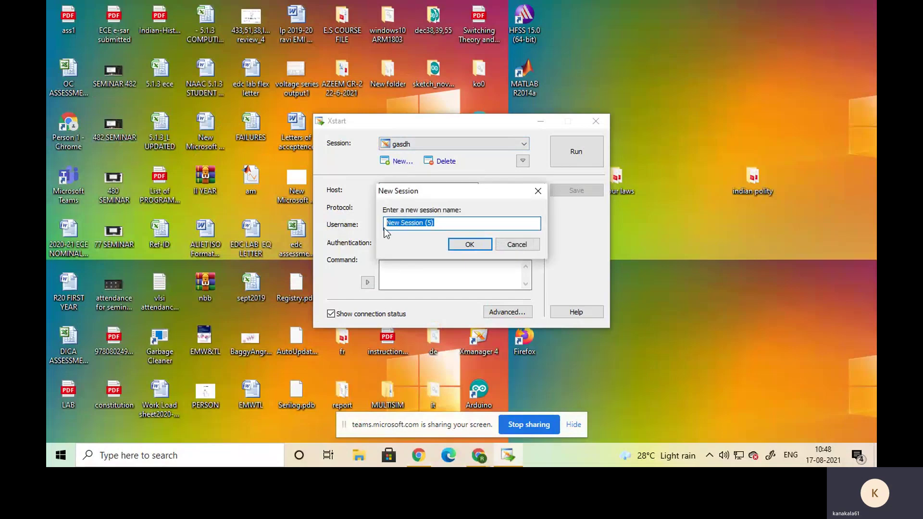
pyautogui.write('sgafnf')
pyautogui.click(473, 247)
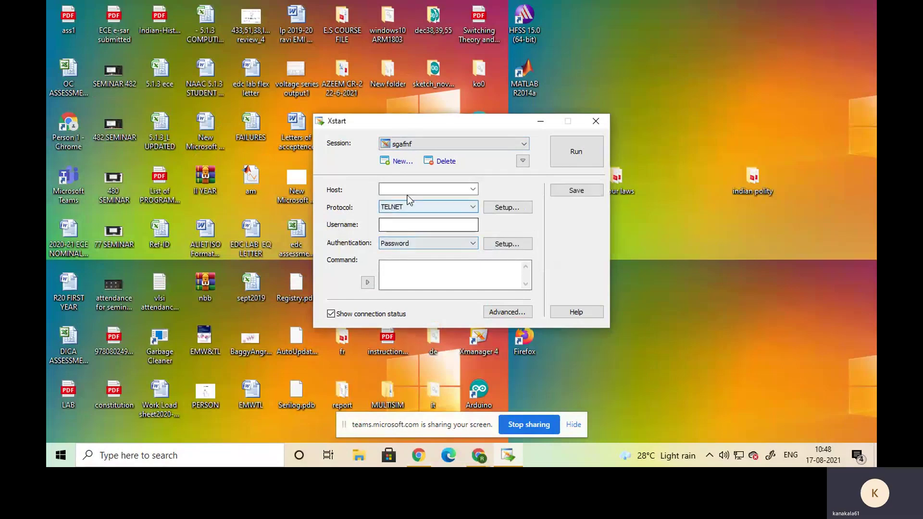
pyautogui.click(472, 191)
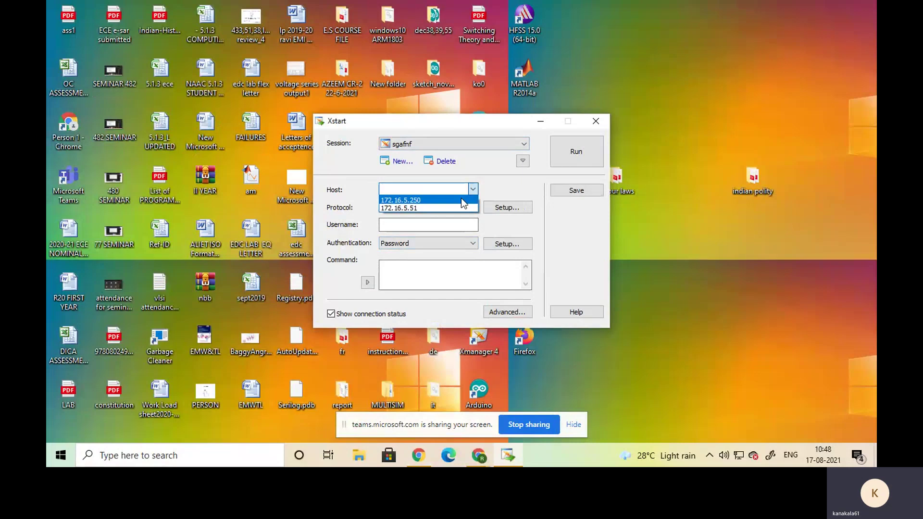
pyautogui.click(451, 209)
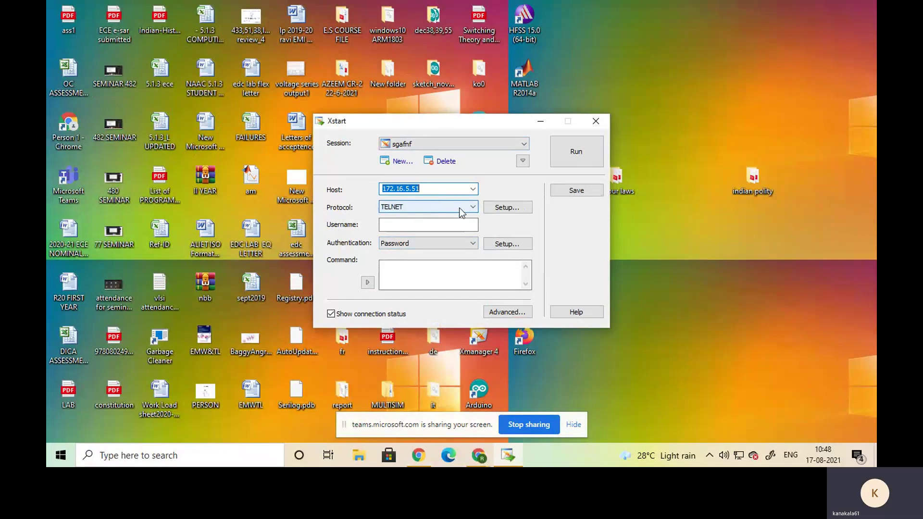
# Set the session's protocol to SSH, reselecting it after it slipped to REXEC.
pyautogui.click(448, 208)
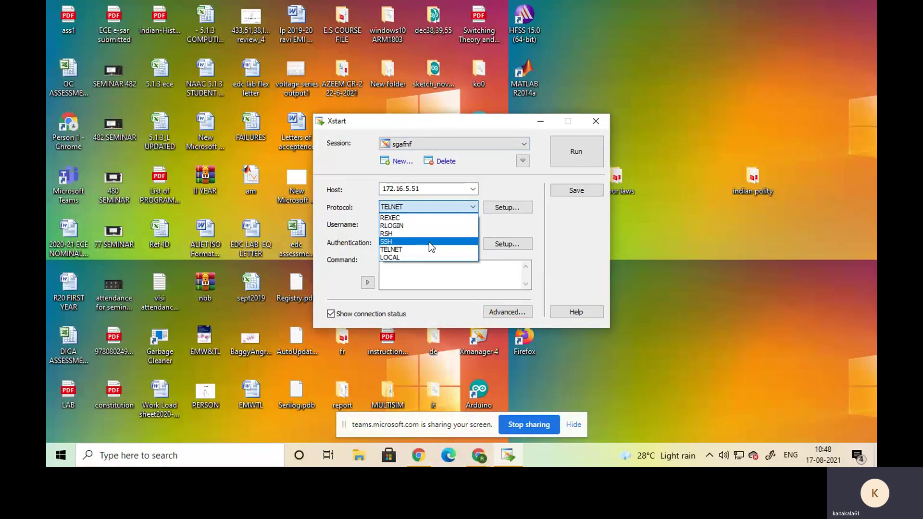
pyautogui.click(428, 241)
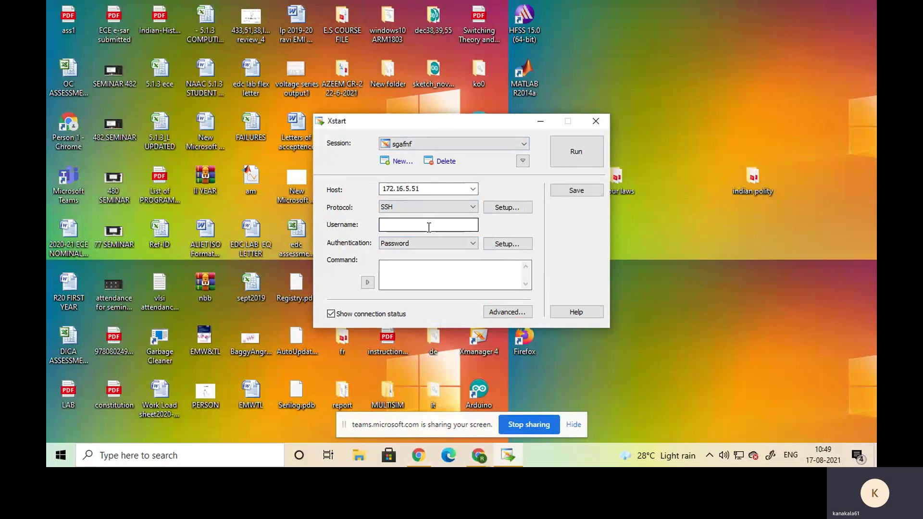
pyautogui.press('Down')
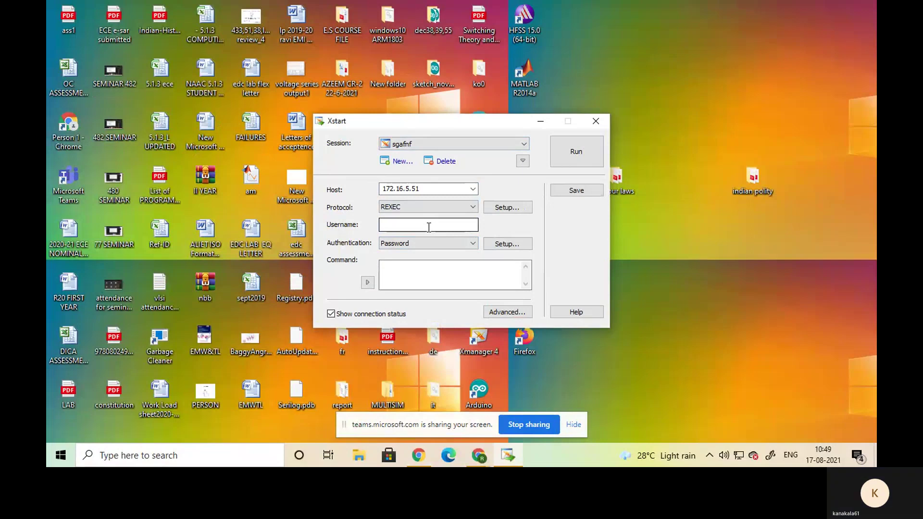
pyautogui.click(448, 210)
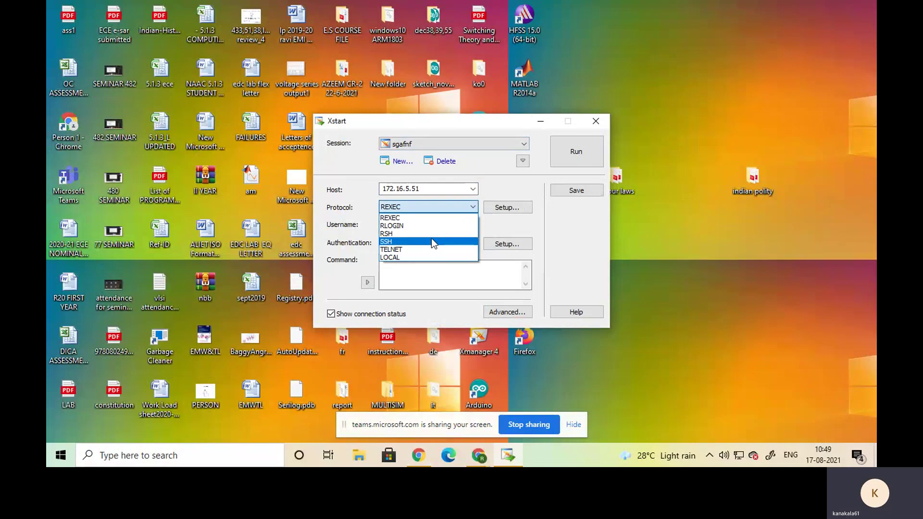
pyautogui.click(431, 242)
# Correct the Username field to the login user name.
pyautogui.click(401, 224)
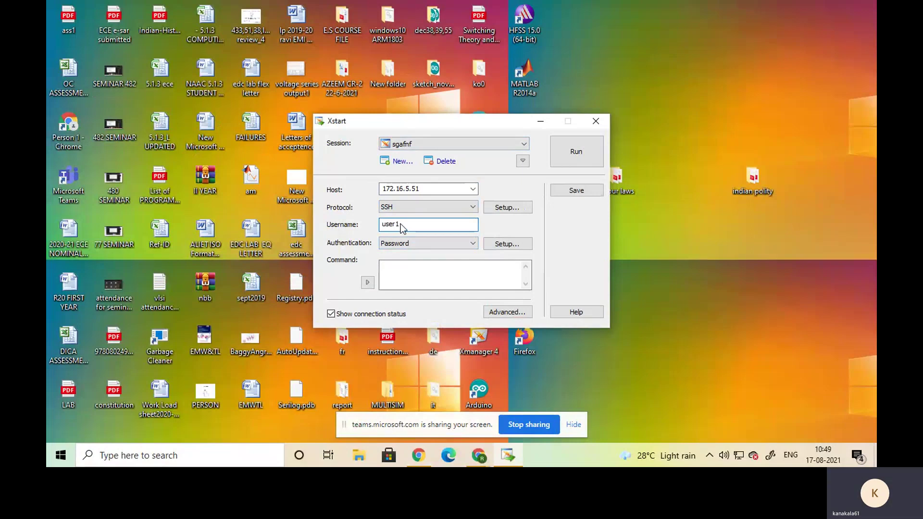
pyautogui.press('BackSpace')
pyautogui.press('BackSpace')
pyautogui.write('40')
pyautogui.write('1')
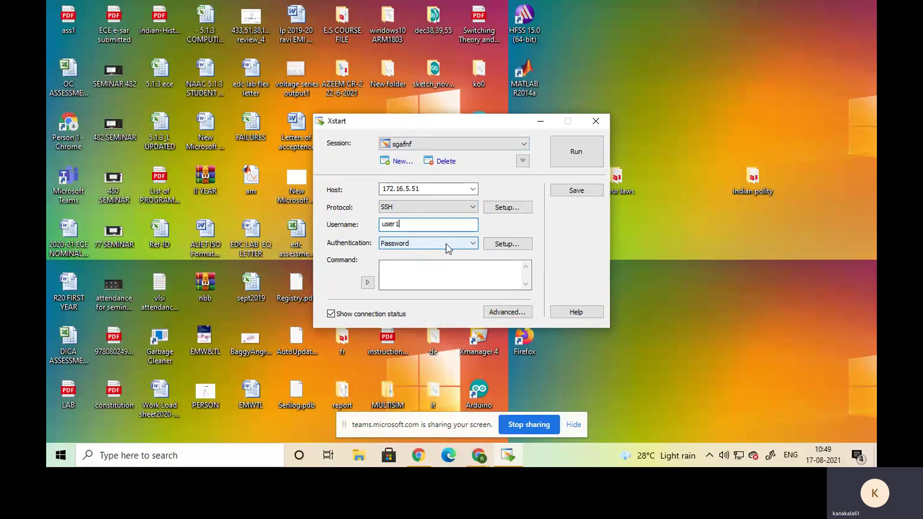
# Save the account password in the session's authentication setup.
pyautogui.click(505, 246)
pyautogui.click(380, 195)
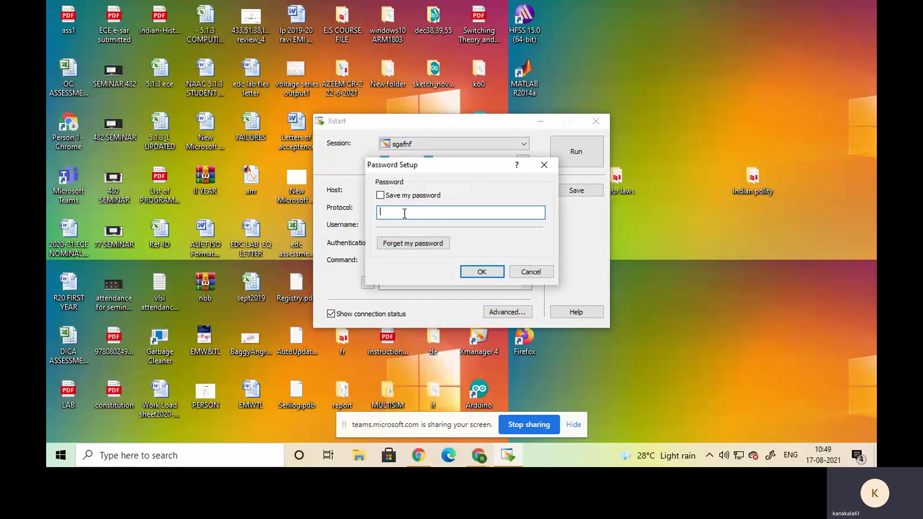
pyautogui.press('BackSpace')
pyautogui.write('•••')
pyautogui.click(481, 271)
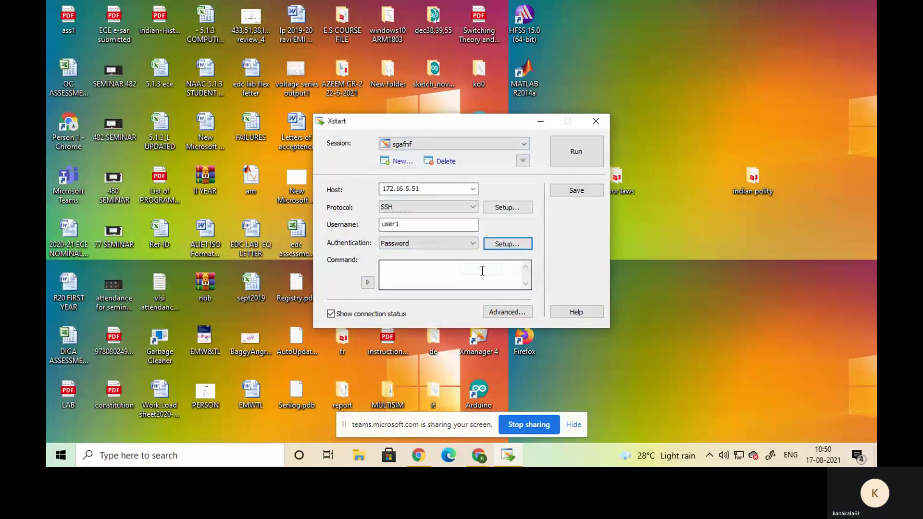
# Use the Linux Type 2 xterm command (/usr/bin/xterm -ls -display $DISPLAY) and run the session.
pyautogui.click(368, 283)
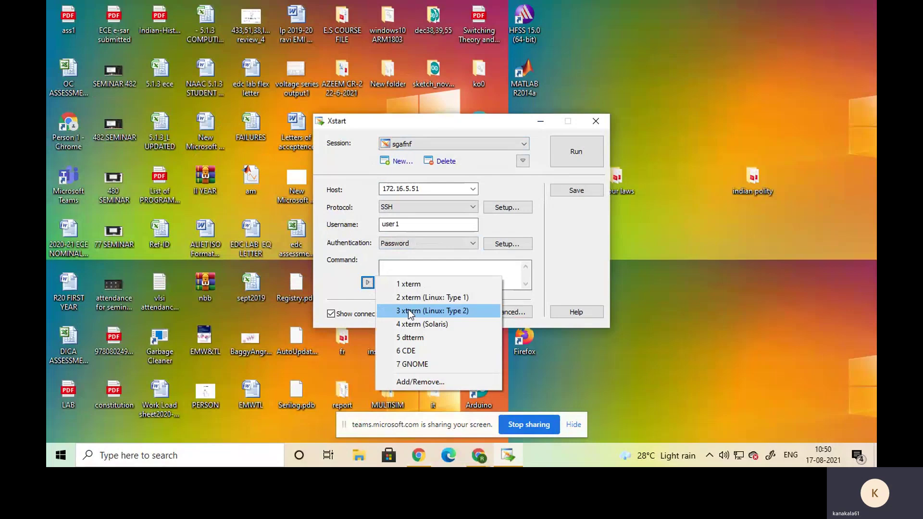
pyautogui.click(436, 311)
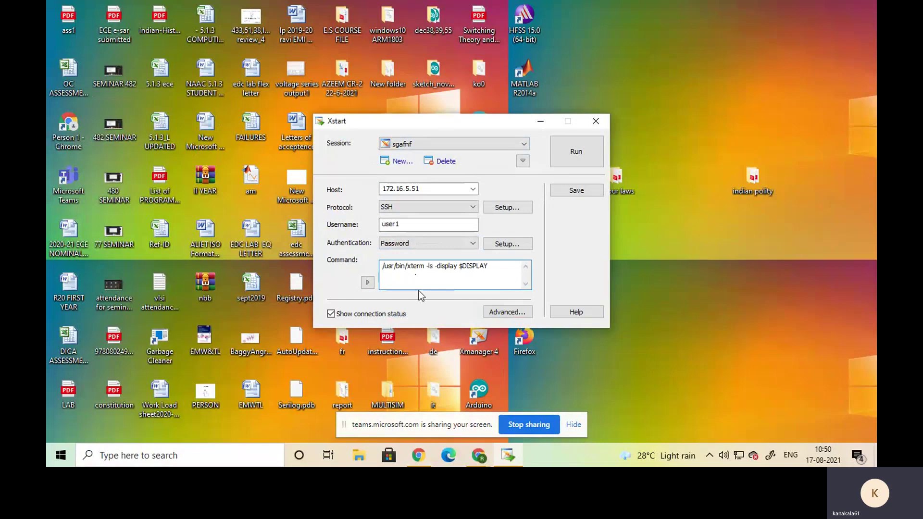
pyautogui.click(577, 160)
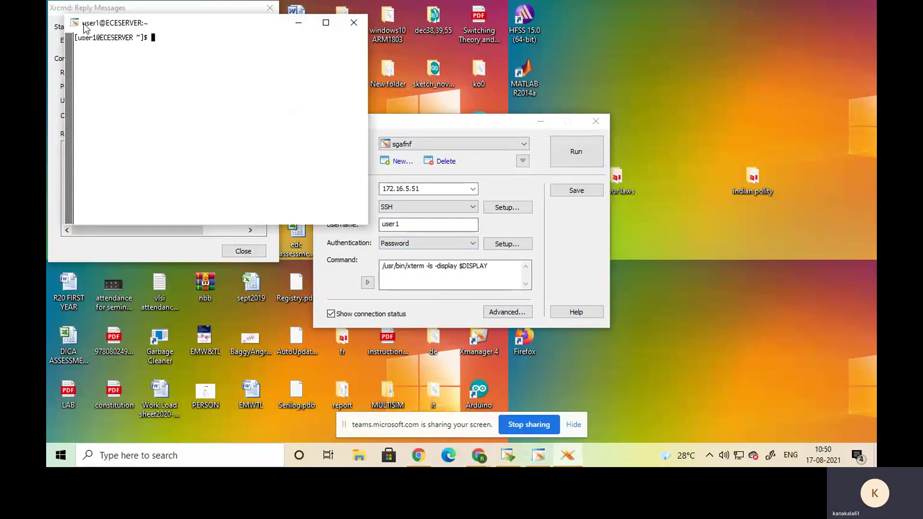
# Reposition the new xterm window and clear the terminal's text selection.
pyautogui.moveTo(85, 28)
pyautogui.mouseDown()
pyautogui.moveTo(102, 25)
pyautogui.moveTo(79, 39)
pyautogui.mouseUp()
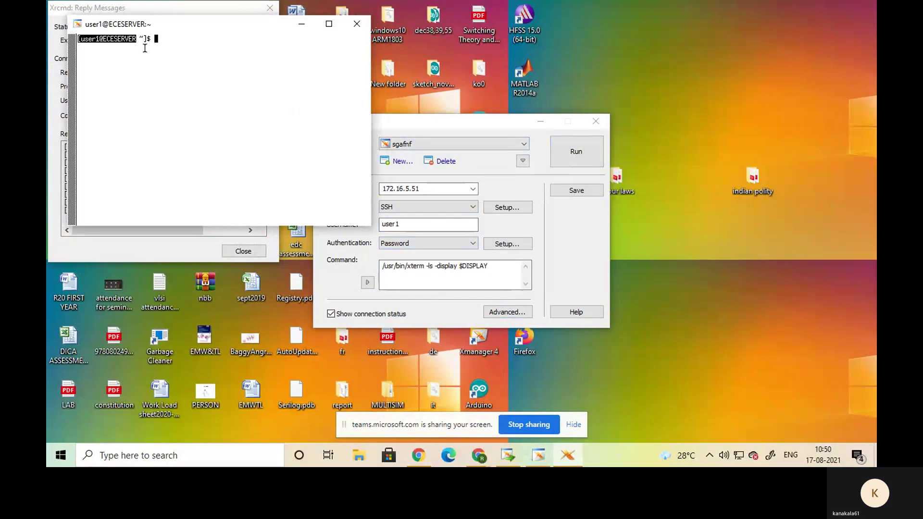
pyautogui.click(170, 46)
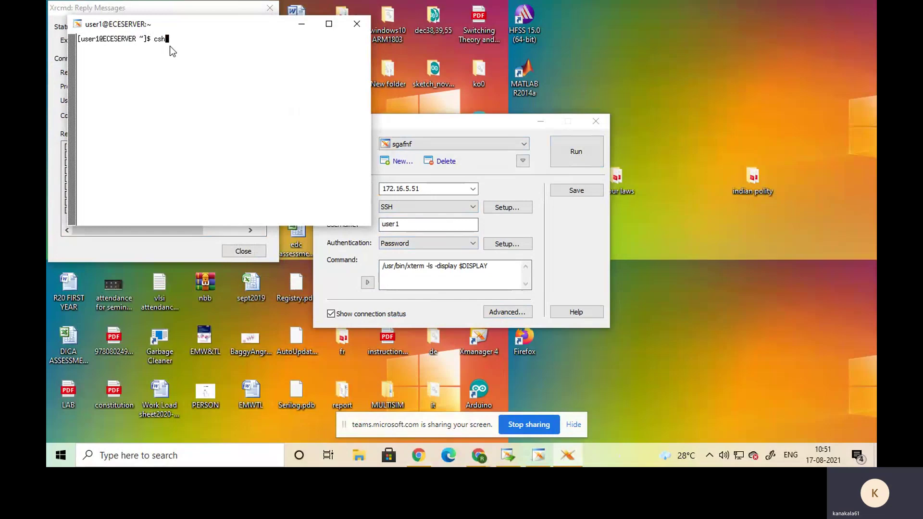
# Run csh, source /home/software/cshrc/ams_2009.cshrc, then start 'dmgr_ic &' in the background.
pyautogui.press('Return')
pyautogui.middleClick(169, 45)
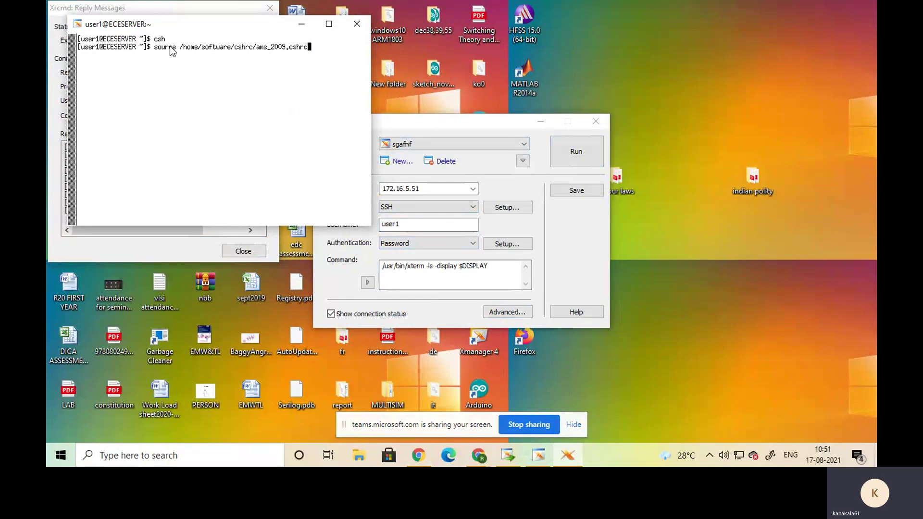
pyautogui.press('Return')
pyautogui.write('dmgr_ic &')
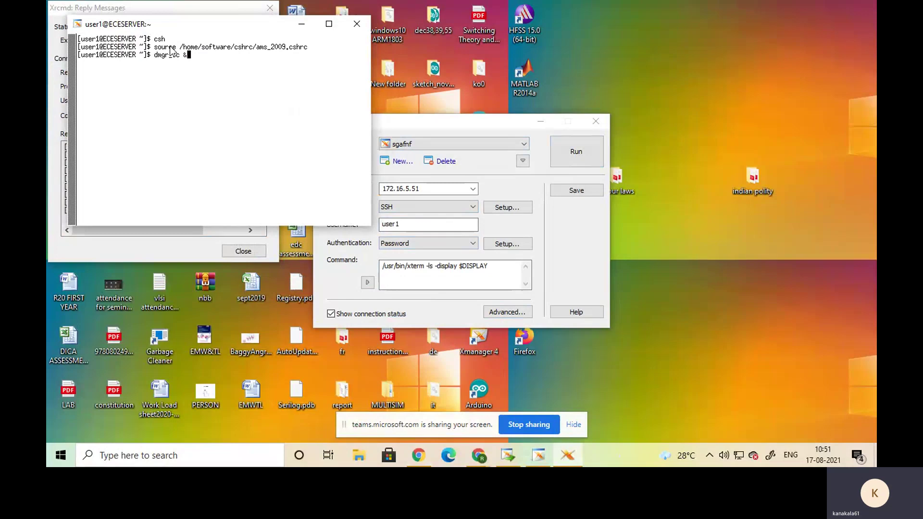
pyautogui.press('Return')
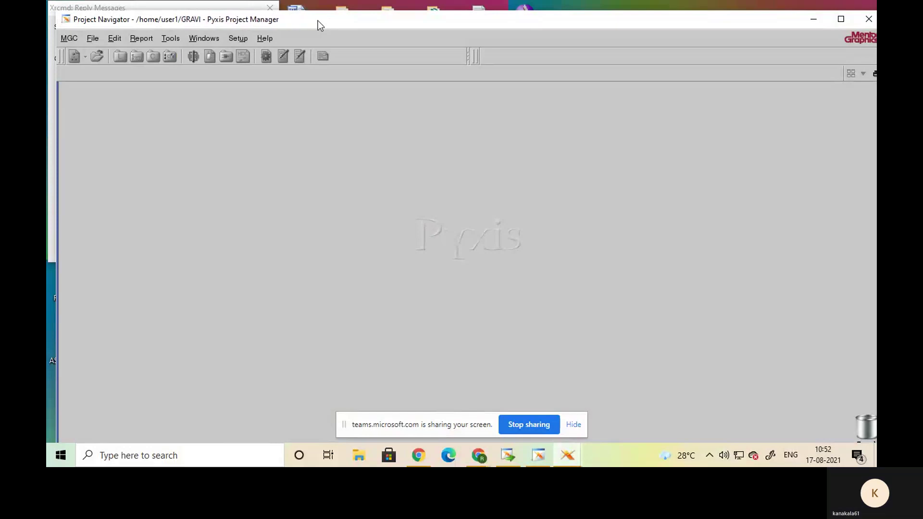
# Maximize the Pyxis Project Manager window to full screen.
pyautogui.doubleClick(318, 21)
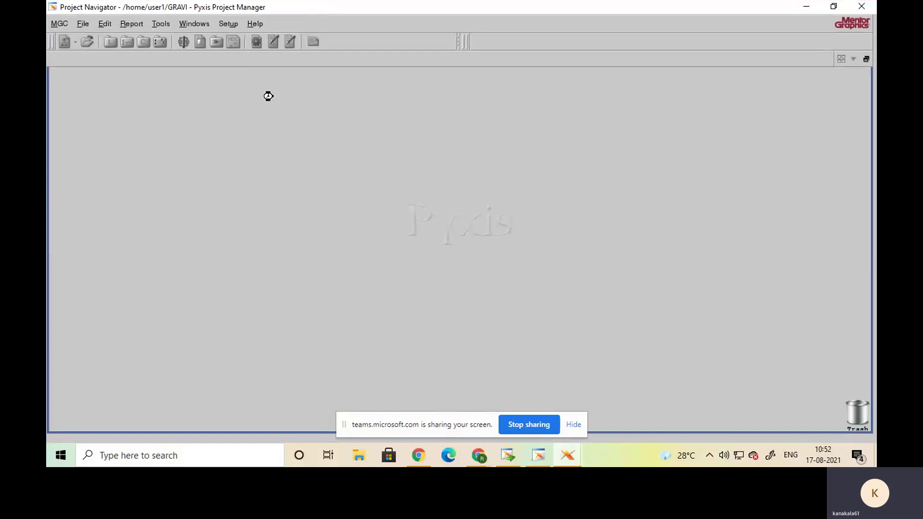